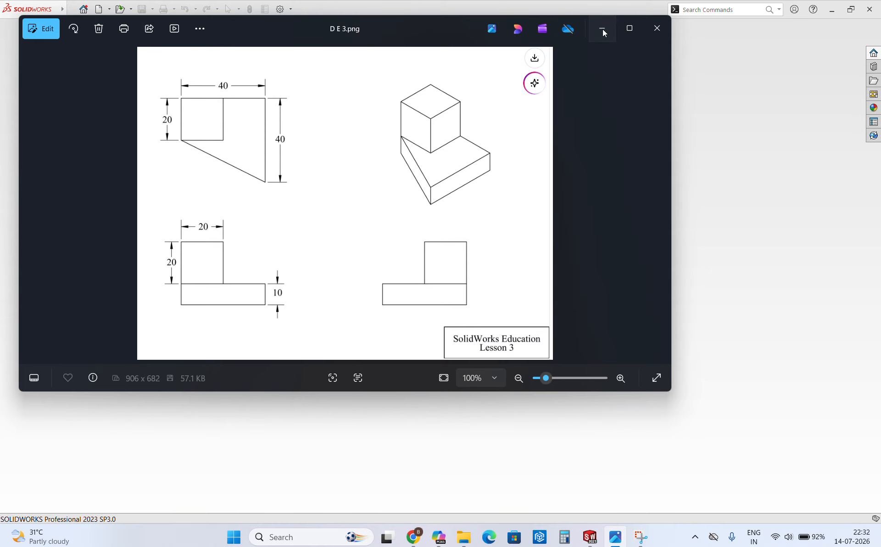
# Step: Put the reference drawing away and create a new part document
pyautogui.click(601, 28)
pyautogui.click(98, 9)
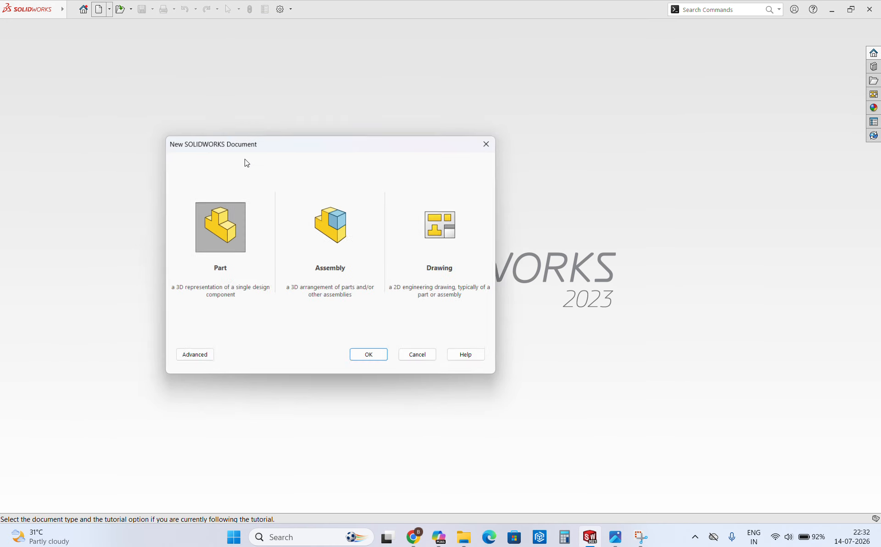
pyautogui.click(370, 362)
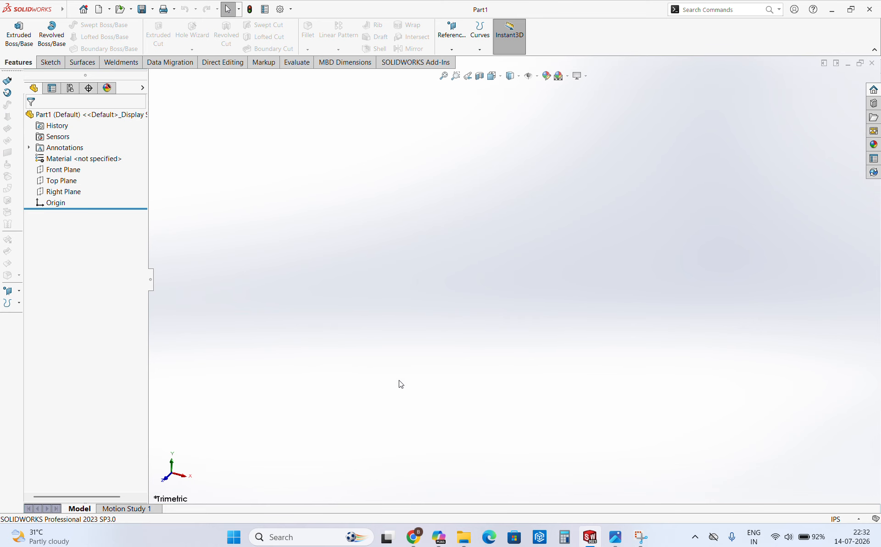
# Step: Check the D E 3.png reference drawing, and start an Extruded Boss/Base sketch on the Top Plane
pyautogui.click(615, 537)
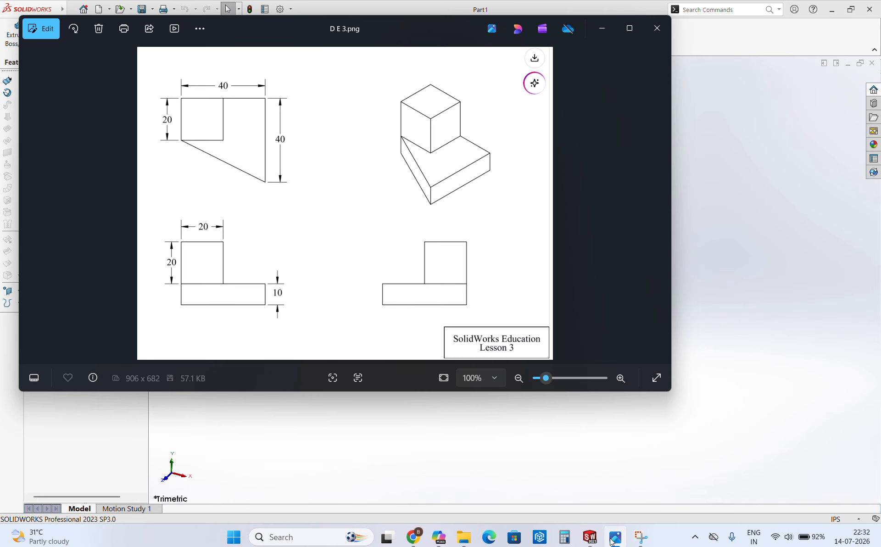
pyautogui.moveTo(283, 34); pyautogui.dragTo(382, 92)
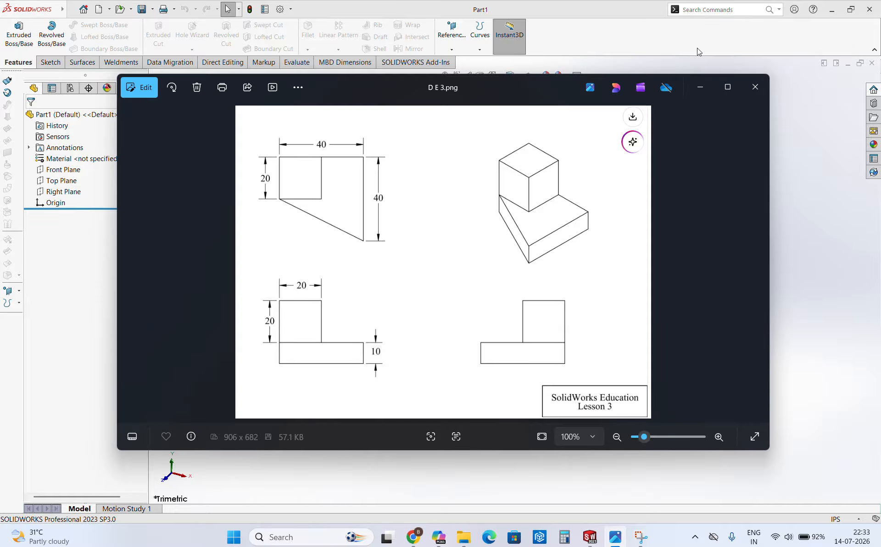
pyautogui.click(700, 86)
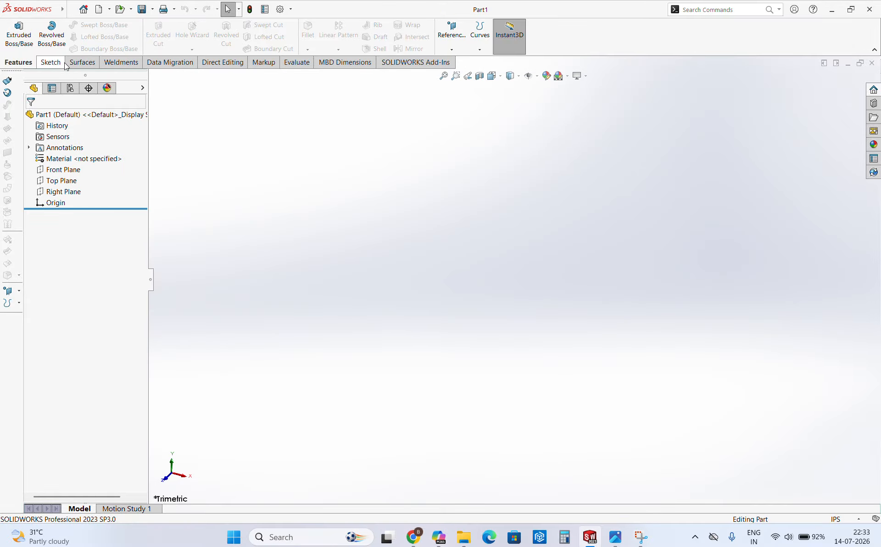
pyautogui.click(19, 36)
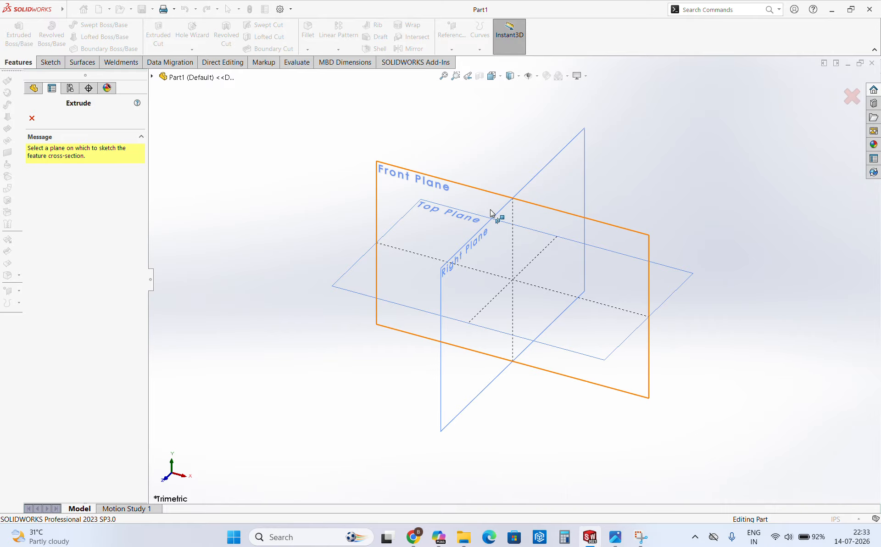
pyautogui.click(463, 210)
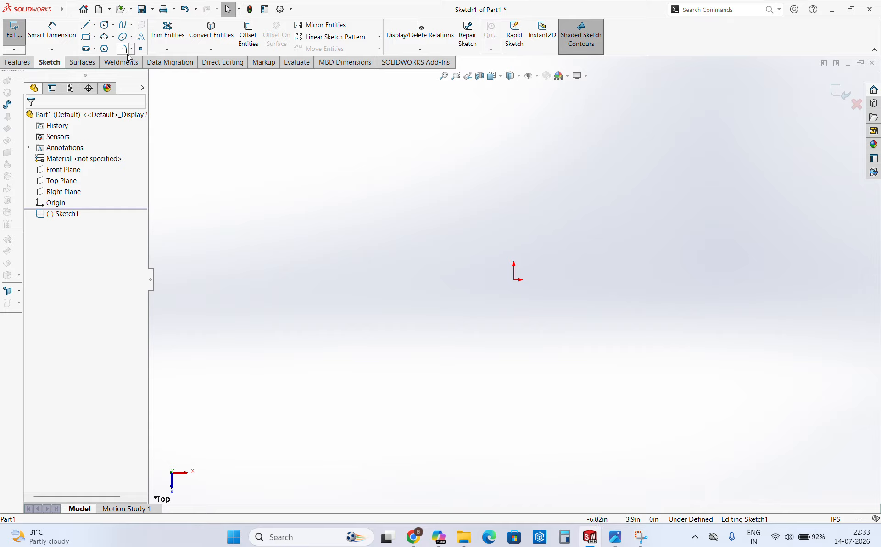
# Step: Sketch a closed four-line profile from the origin with vertical sides, a horizontal upper edge about 2.86 in long and a sloped lower edge about 3.01 in
pyautogui.click(85, 24)
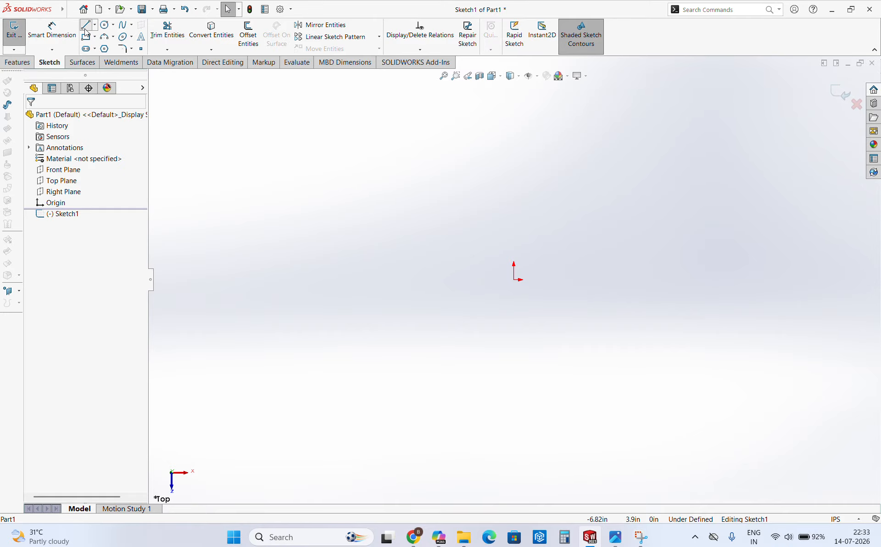
pyautogui.click(513, 279)
pyautogui.click(513, 180)
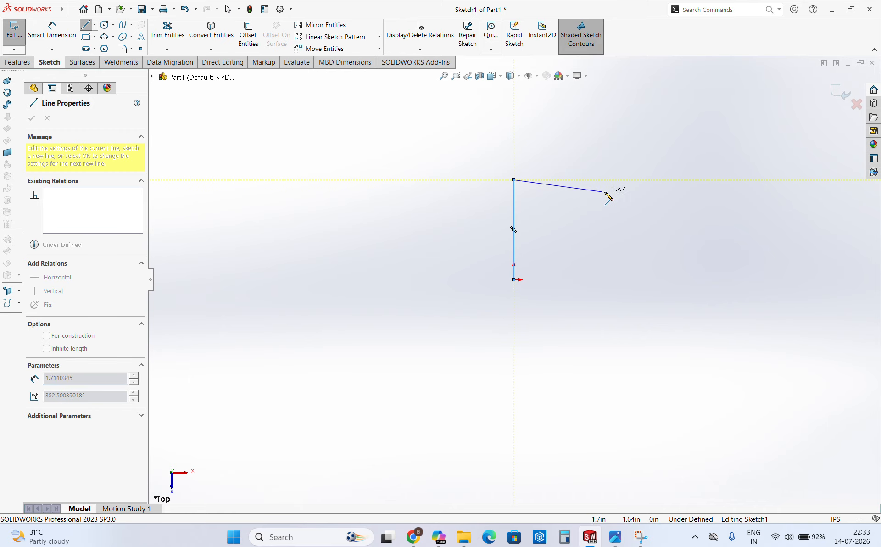
pyautogui.click(665, 180)
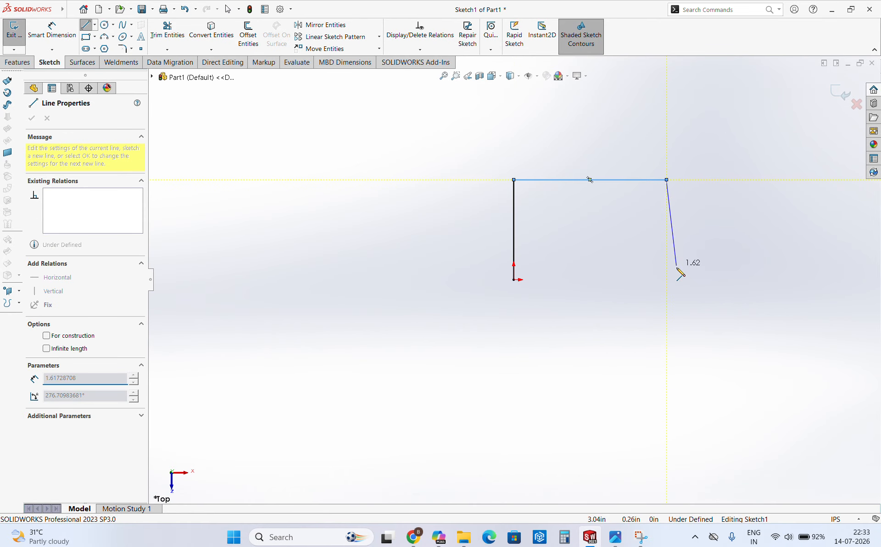
pyautogui.click(667, 331)
pyautogui.click(514, 280)
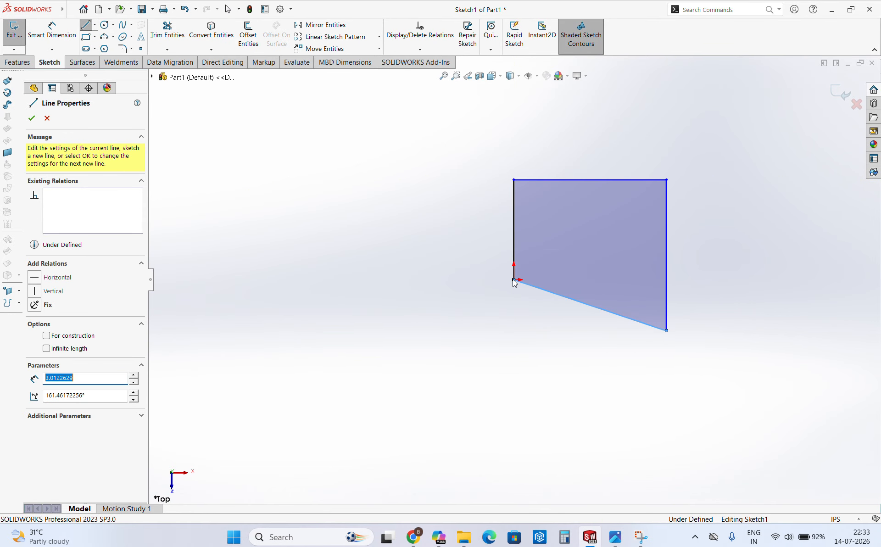
pyautogui.scroll(2, 515, 281)
pyautogui.scroll(-3, 598, 247)
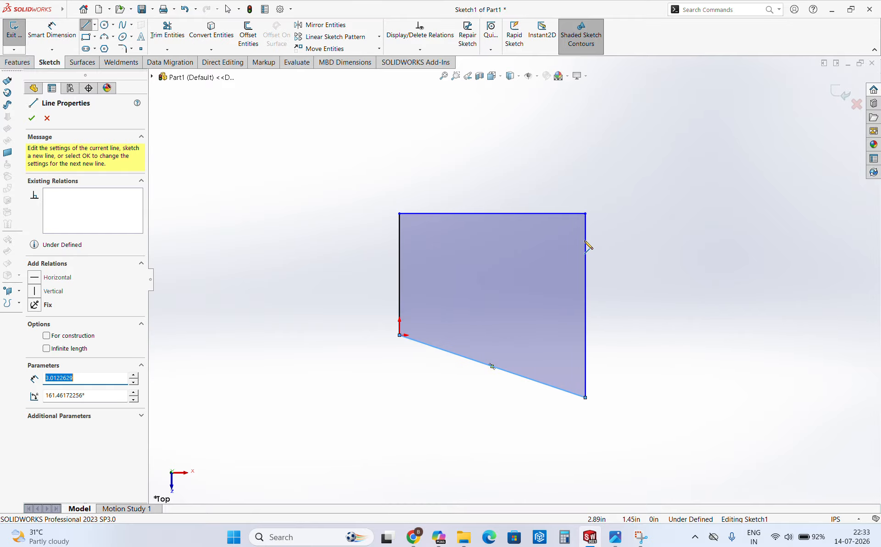
# Step: Dimension the profile's horizontal upper edge to 40 mm
pyautogui.click(51, 30)
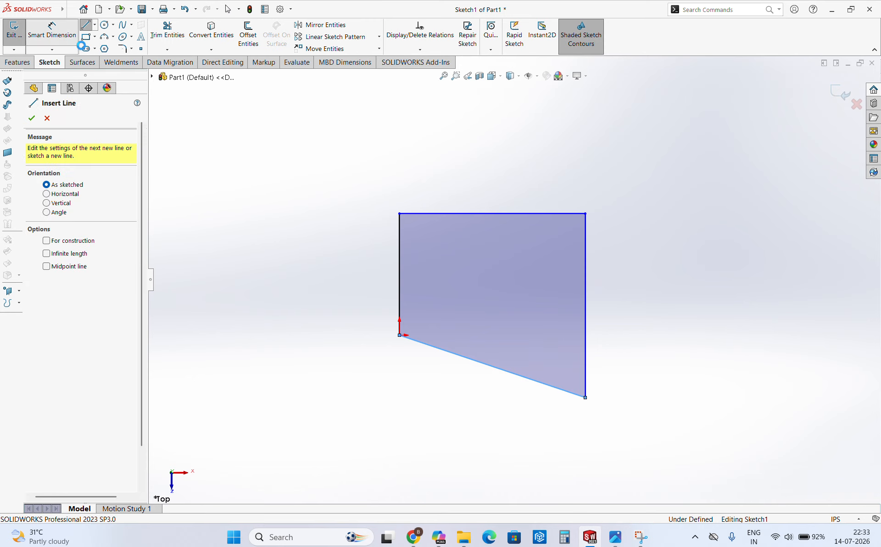
pyautogui.click(444, 213)
pyautogui.click(451, 188)
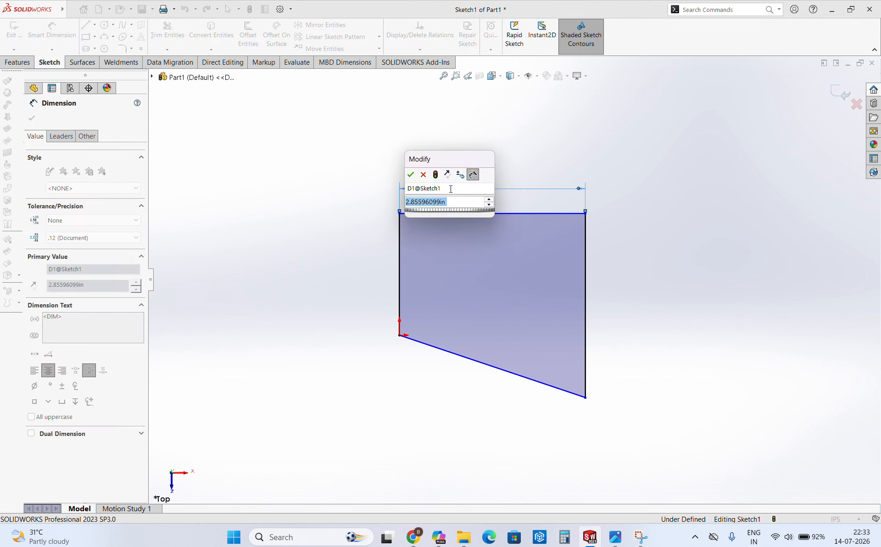
pyautogui.write('40MM')
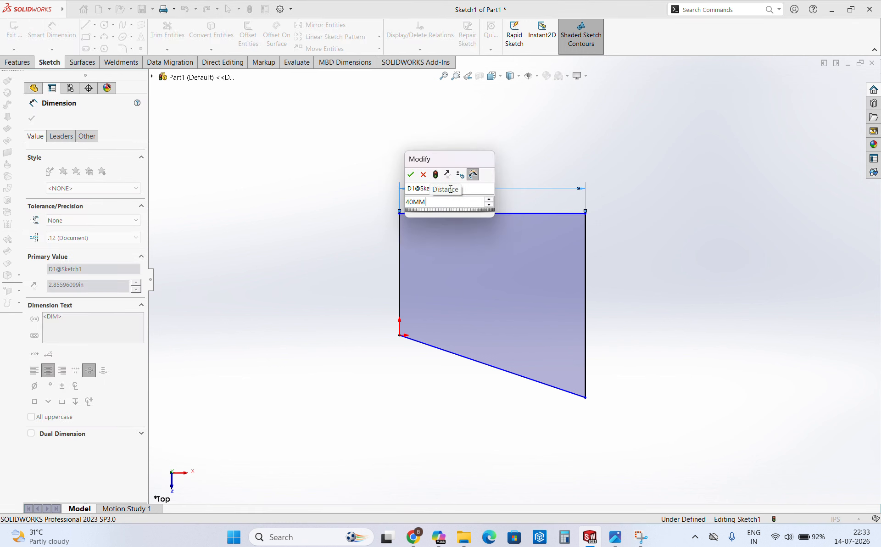
pyautogui.press('Return')
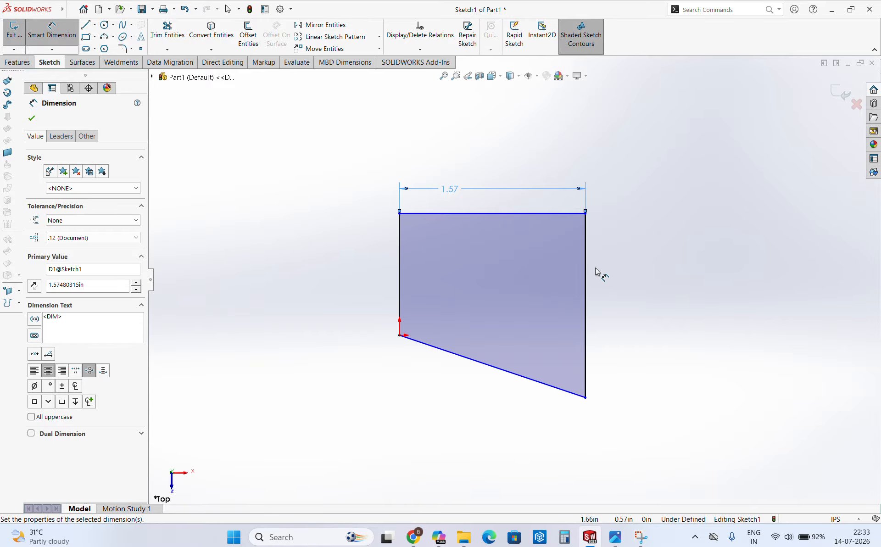
# Step: Dimension the profile's longer vertical edge to 40 mm
pyautogui.click(586, 275)
pyautogui.click(629, 304)
pyautogui.write('4')
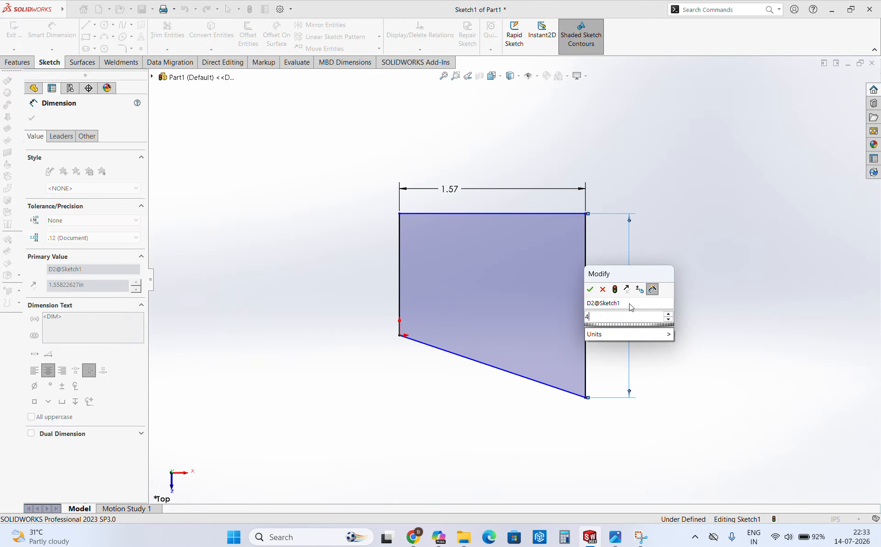
pyautogui.write('0MM')
pyautogui.press('Return')
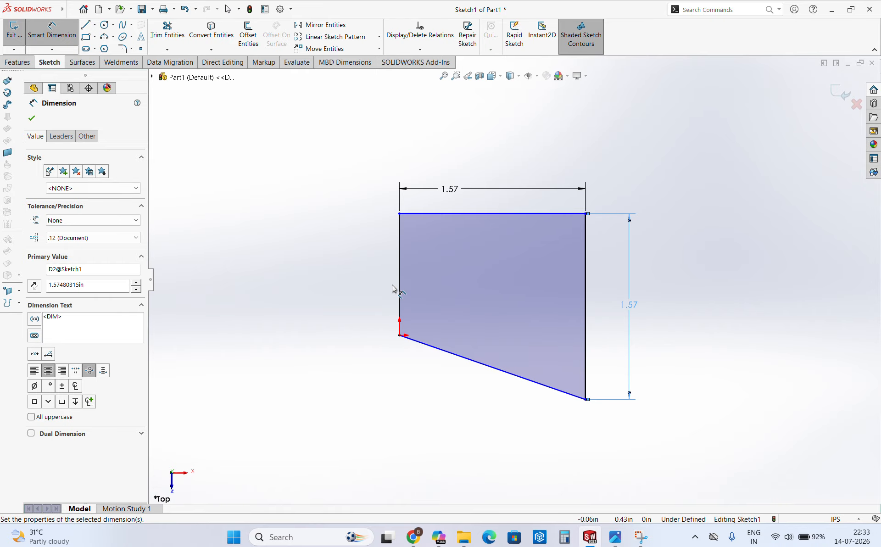
# Step: Check the reference drawing and dimension the shorter vertical edge at the origin to 20 mm
pyautogui.click(615, 536)
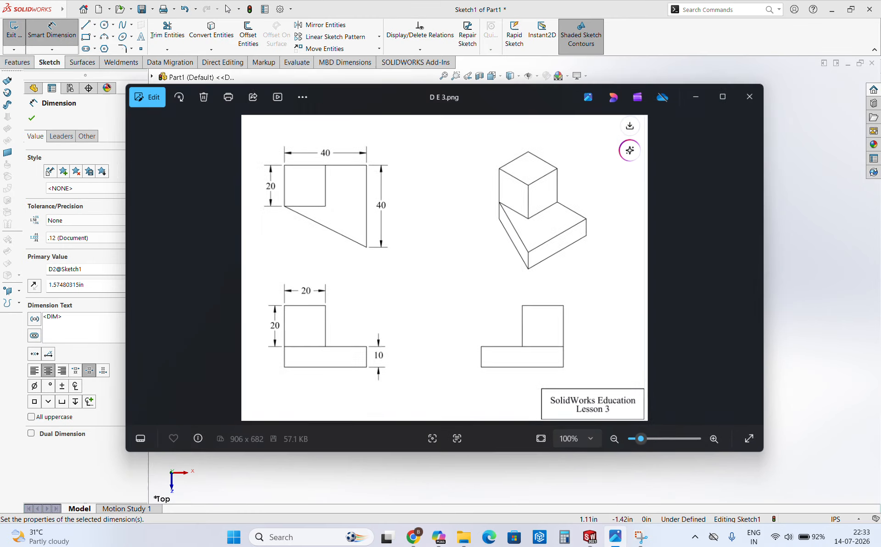
pyautogui.click(614, 542)
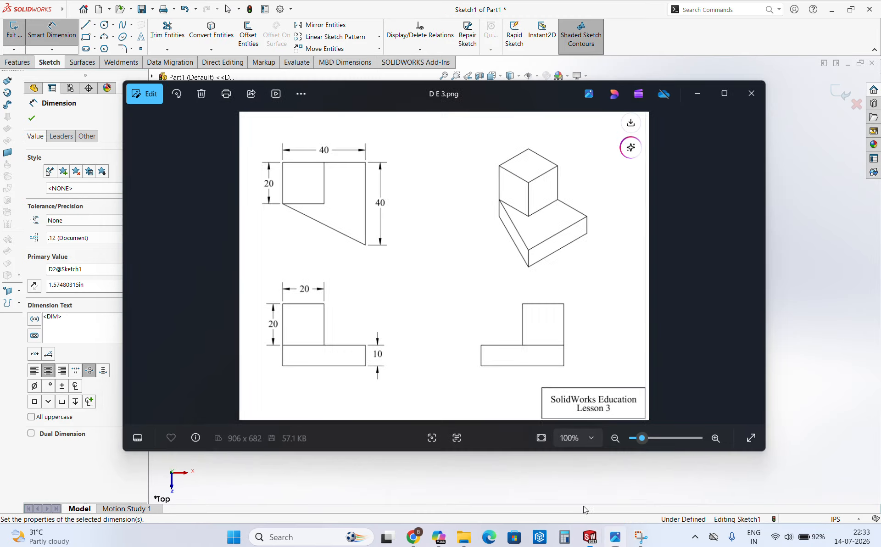
pyautogui.click(400, 270)
pyautogui.click(374, 274)
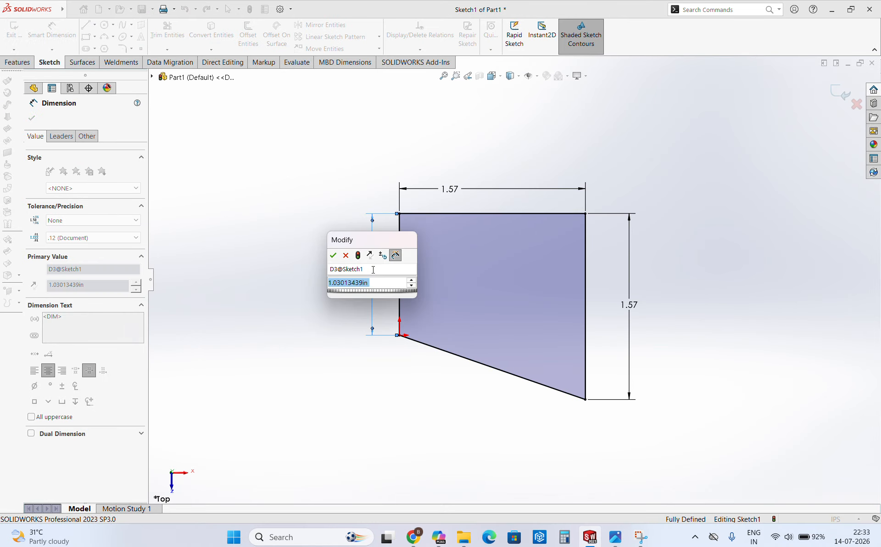
pyautogui.write('20MM')
pyautogui.press('Return')
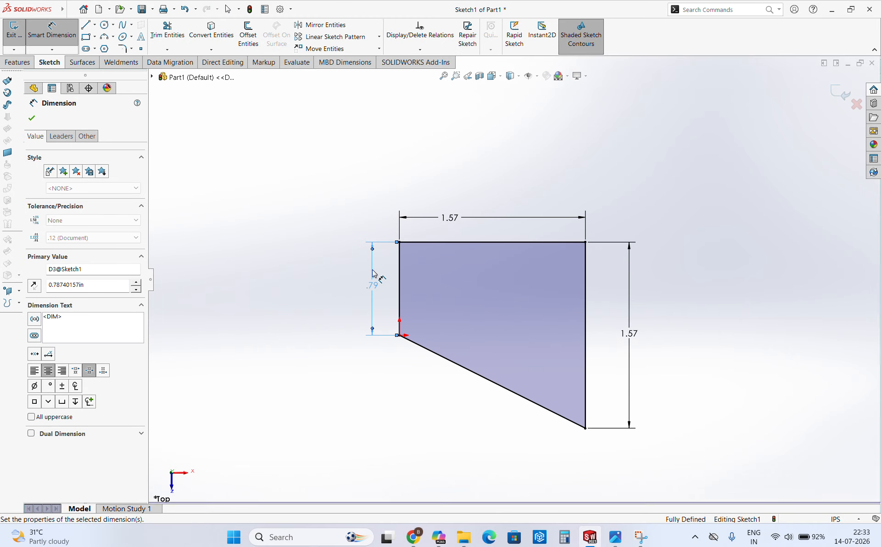
pyautogui.click(546, 302)
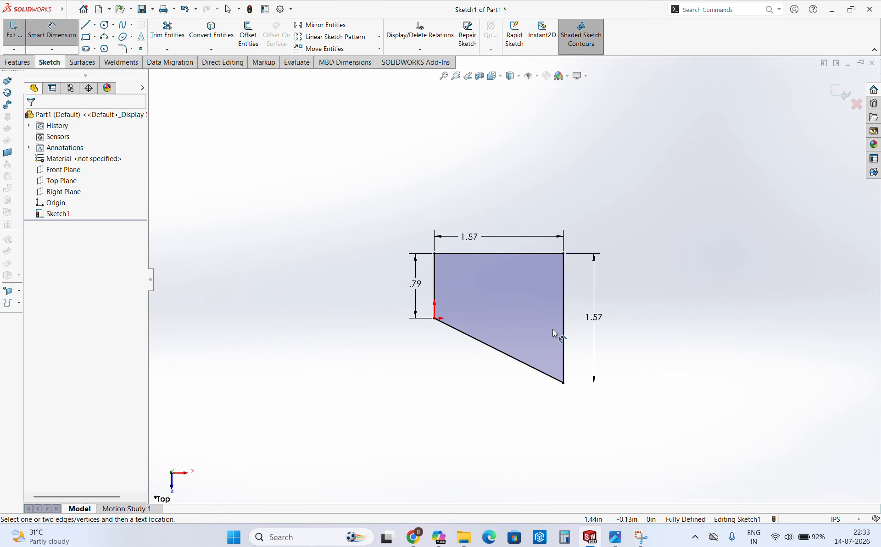
# Step: Switch the document units to MMGS (millimeter, gram, second) and rebuild the part
pyautogui.scroll(-1, 597, 323)
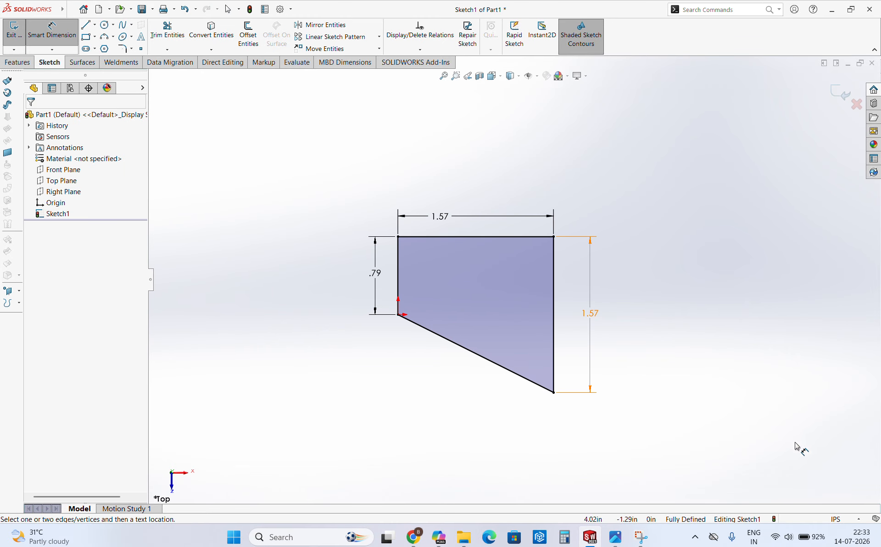
pyautogui.click(822, 519)
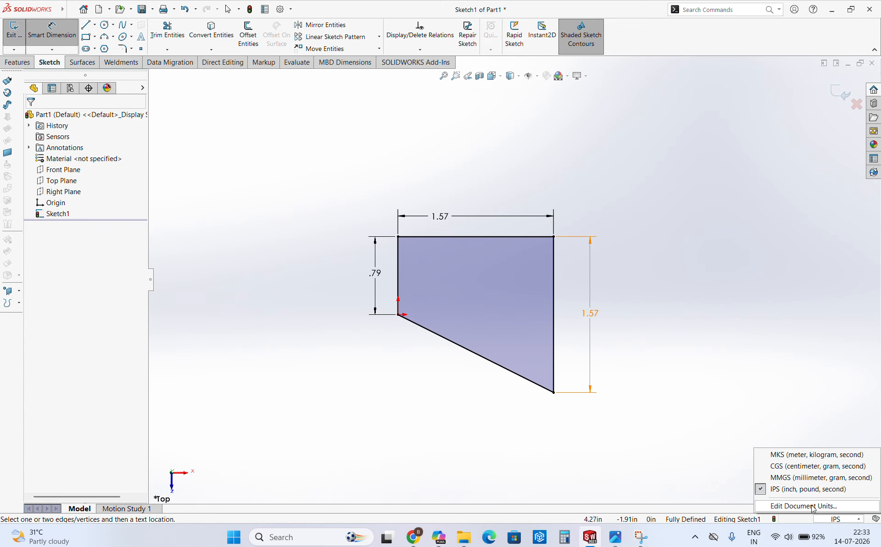
pyautogui.click(797, 478)
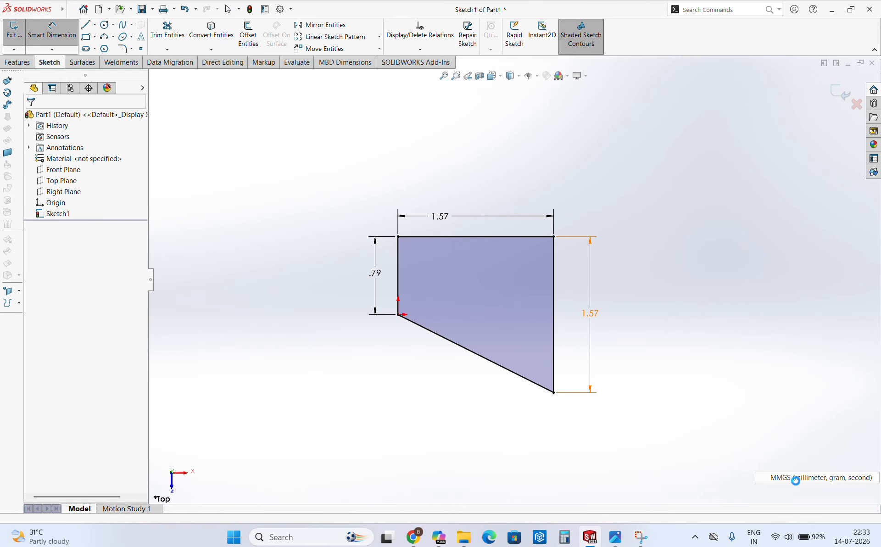
pyautogui.hotkey('ctrl', 'b')
# Step: Reopen the base profile sketch, check the thickness in the reference drawing and extrude the profile 10 mm with a blind end
pyautogui.click(56, 213)
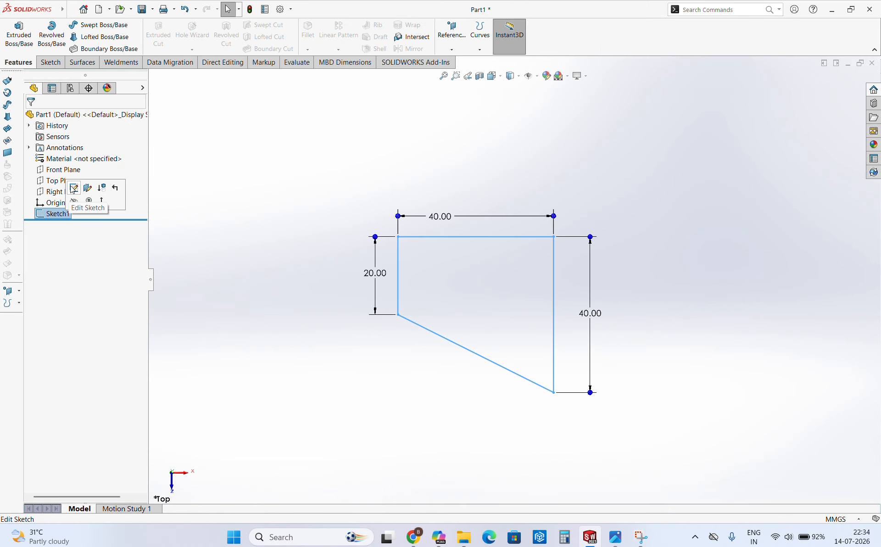
pyautogui.click(73, 188)
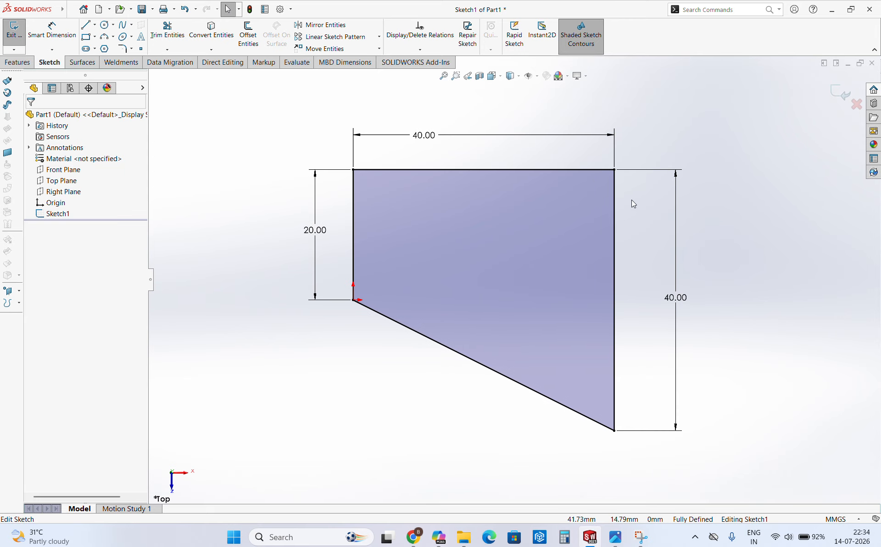
pyautogui.click(22, 62)
pyautogui.click(19, 33)
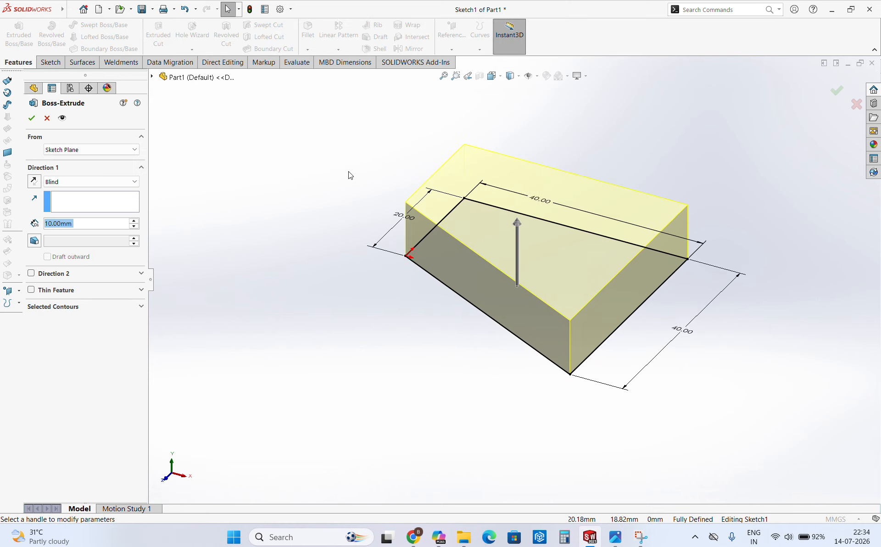
pyautogui.click(615, 537)
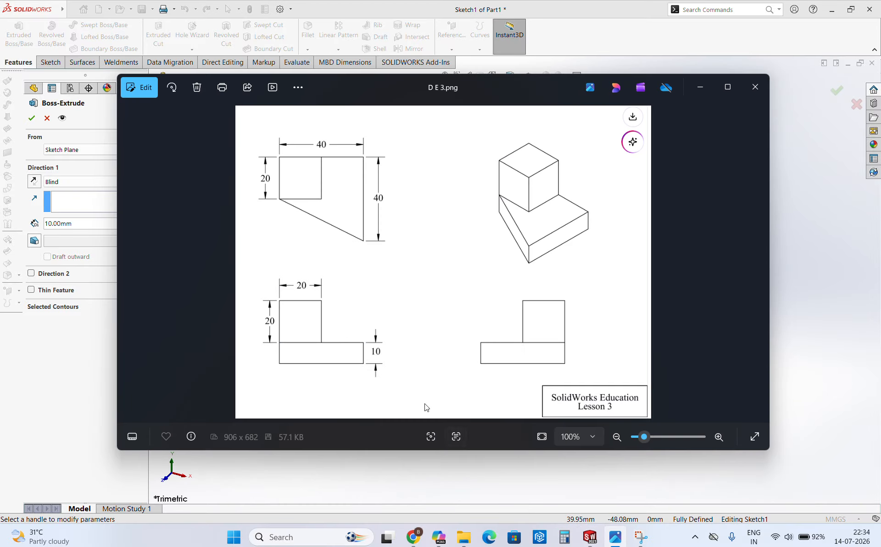
pyautogui.click(615, 537)
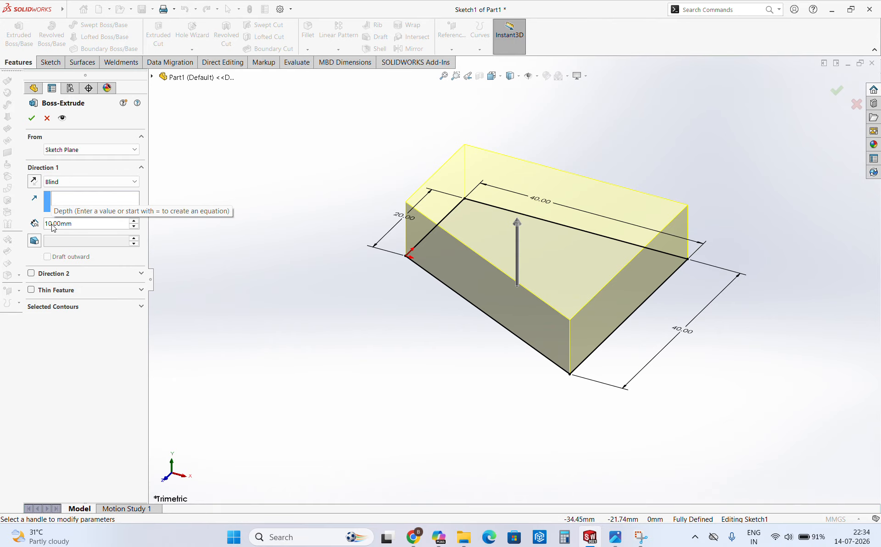
pyautogui.click(32, 117)
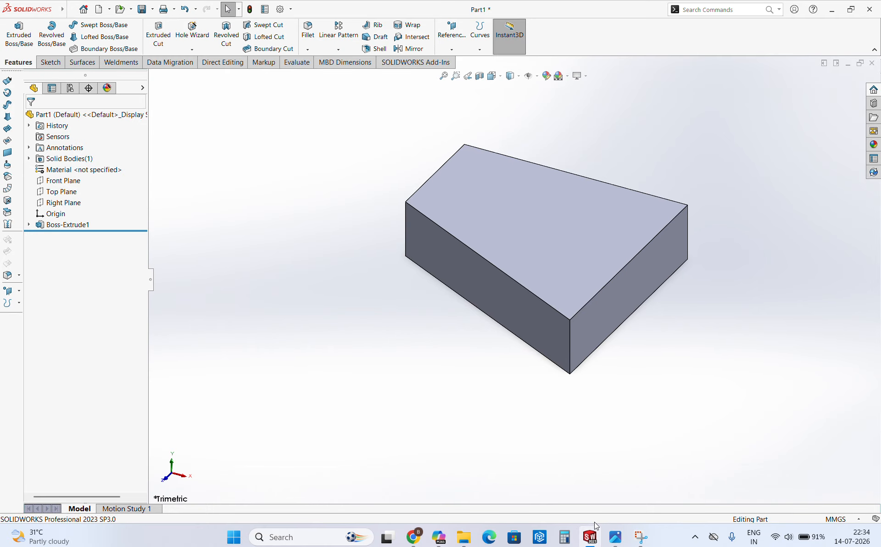
# Step: Check the block's dimensions in the reference drawing and start an extruded boss sketch on the base's top face
pyautogui.click(614, 537)
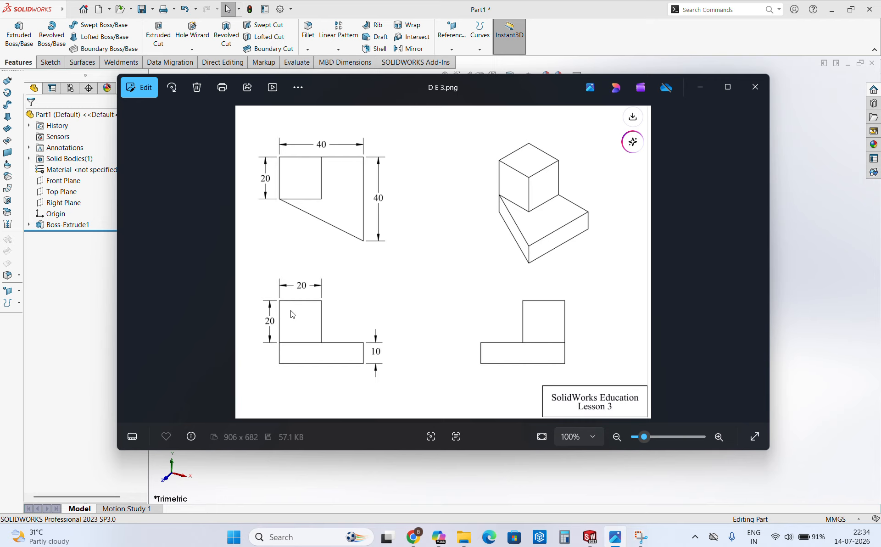
pyautogui.click(700, 87)
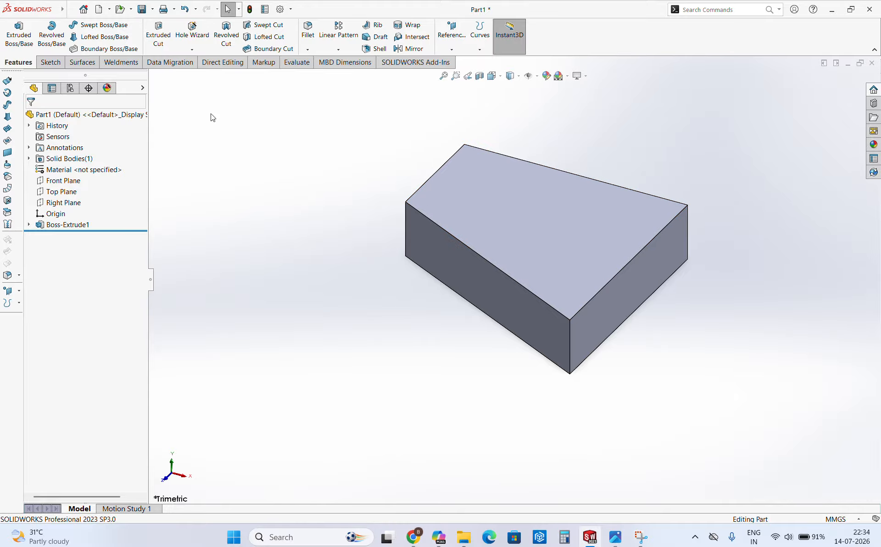
pyautogui.moveTo(213, 118); pyautogui.dragTo(519, 408, button='middle')
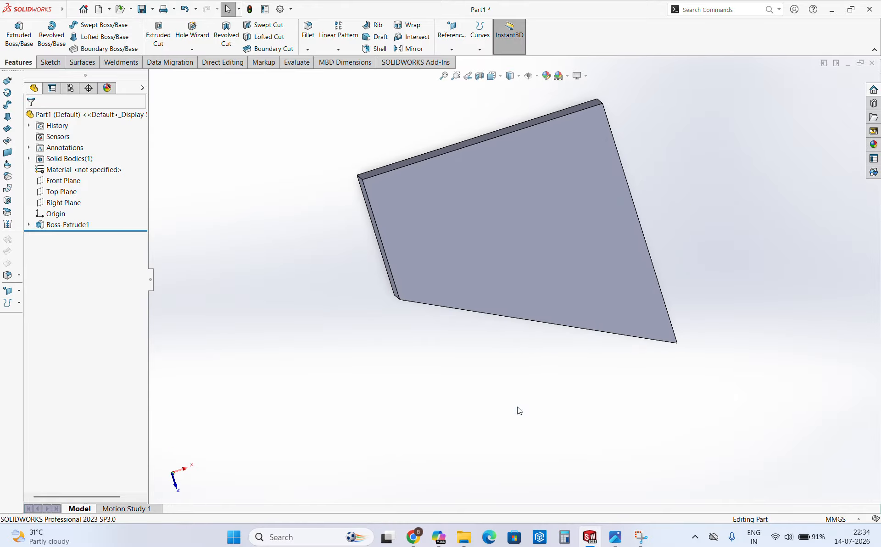
pyautogui.click(19, 32)
pyautogui.click(414, 189)
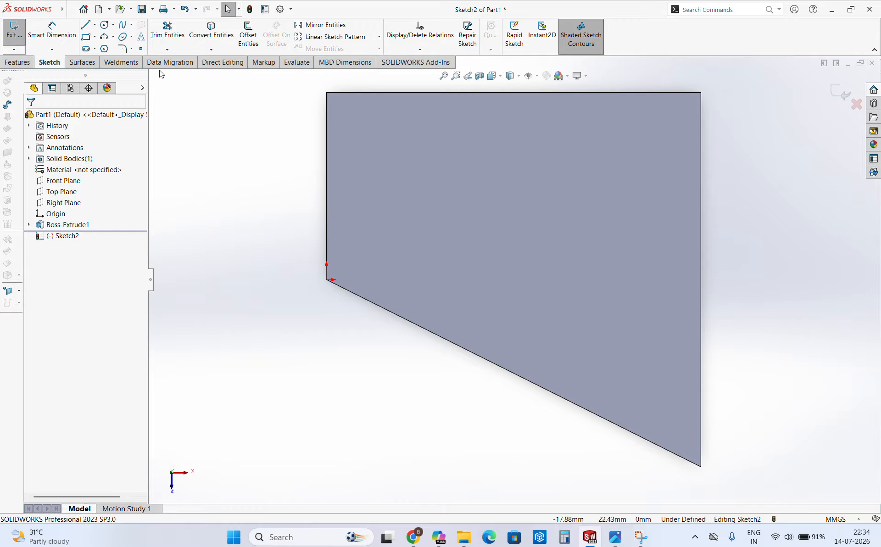
# Step: Sketch a corner rectangle about 21 mm wide and 20 mm high from the far end of the base's 20 mm edge
pyautogui.click(91, 38)
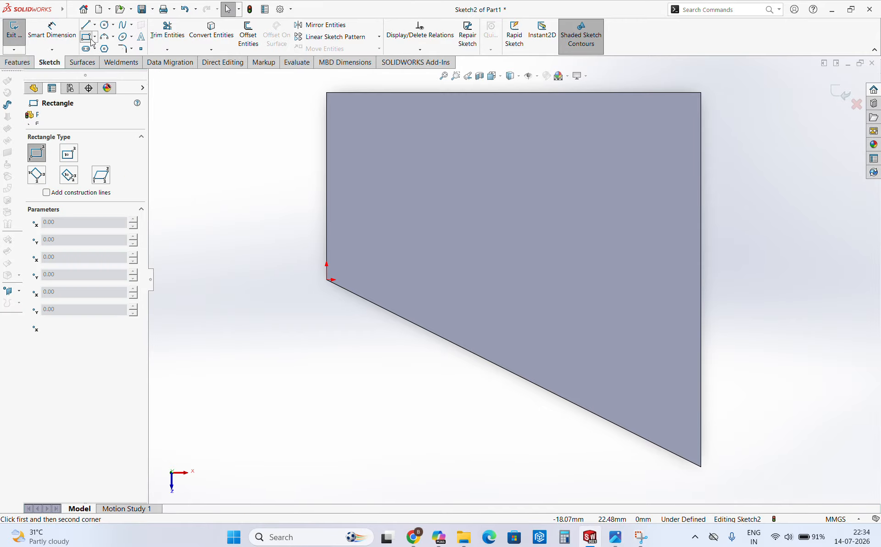
pyautogui.click(326, 93)
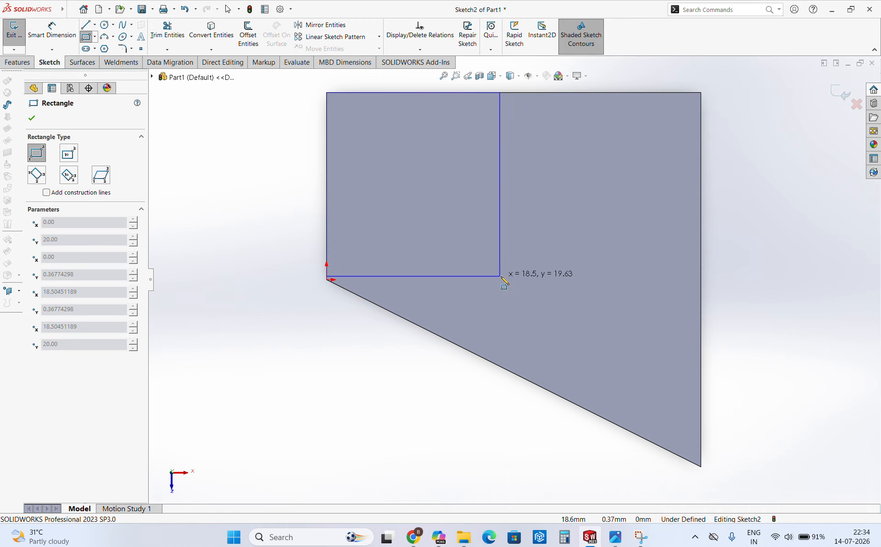
pyautogui.click(524, 280)
# Step: Dimension the rectangle's vertical and horizontal sides to 20 mm each
pyautogui.click(52, 31)
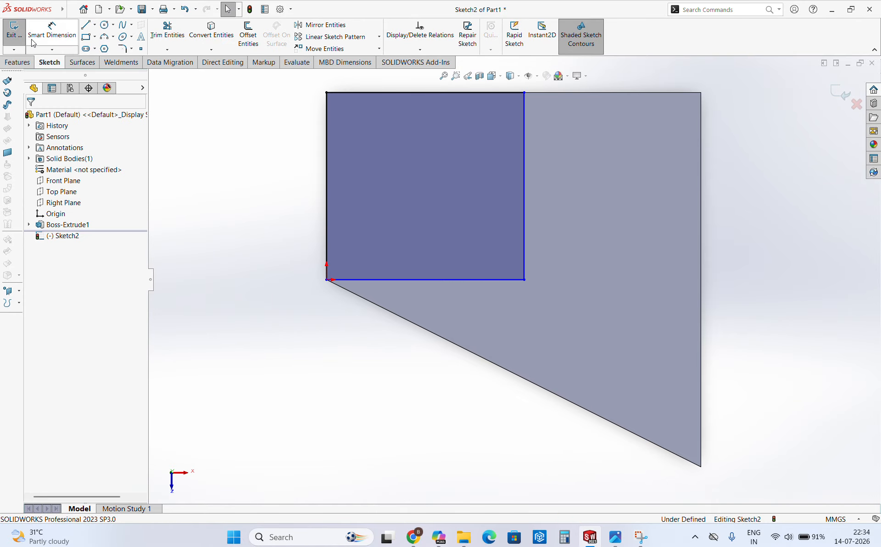
pyautogui.click(526, 191)
pyautogui.click(544, 191)
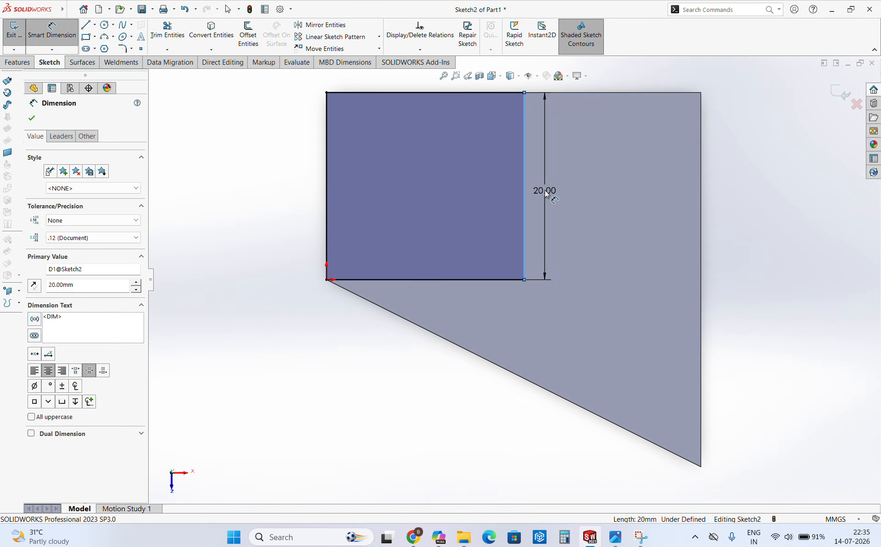
pyautogui.click(506, 175)
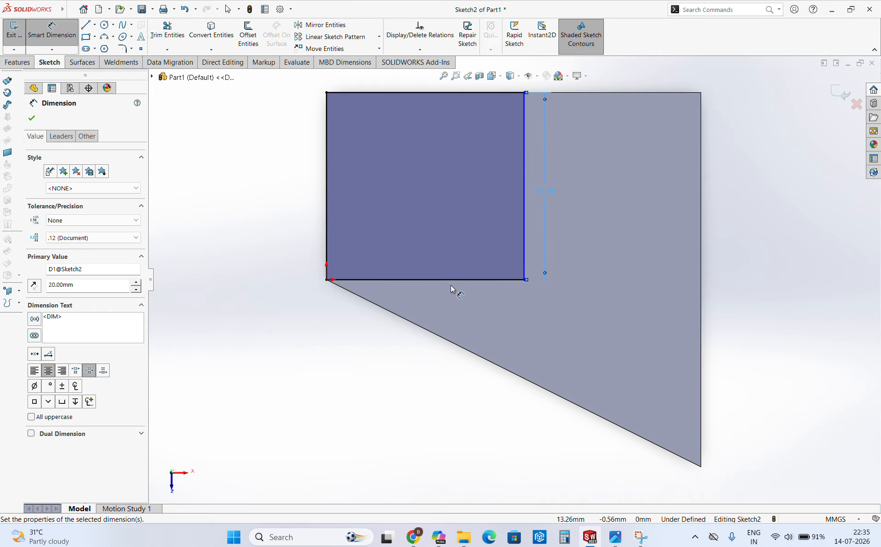
pyautogui.click(452, 286)
pyautogui.click(452, 297)
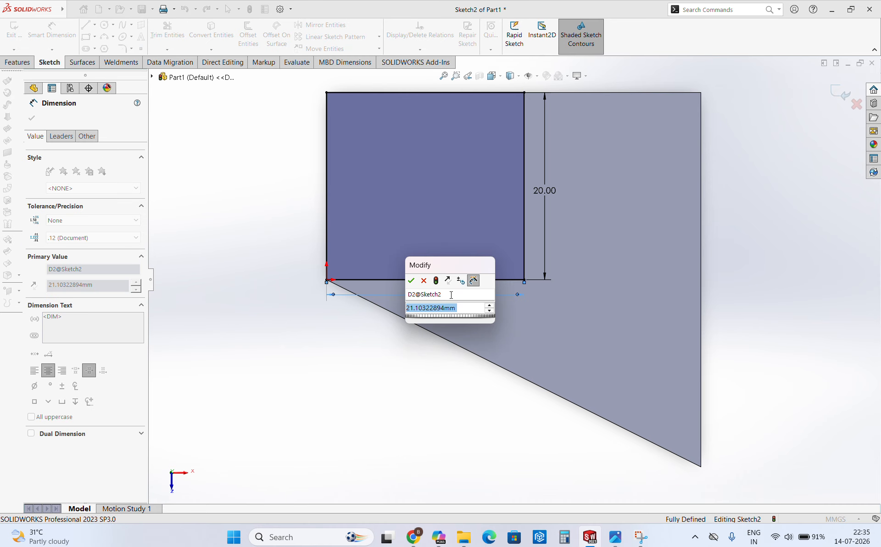
pyautogui.write('20')
pyautogui.press('Return')
pyautogui.scroll(4, 451, 295)
pyautogui.click(443, 304)
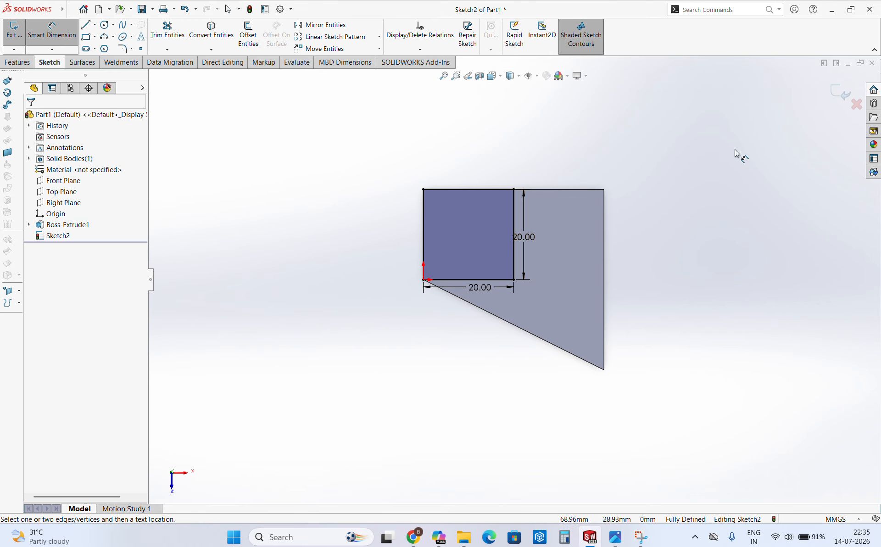
# Step: Finish the square sketch and extrude it 20 mm upward with a blind end, merged with the base
pyautogui.click(839, 91)
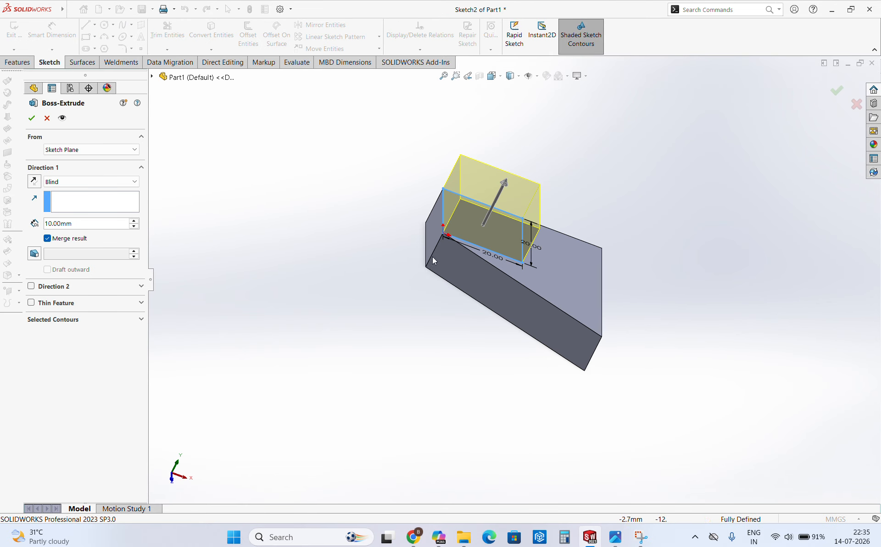
pyautogui.doubleClick(93, 223)
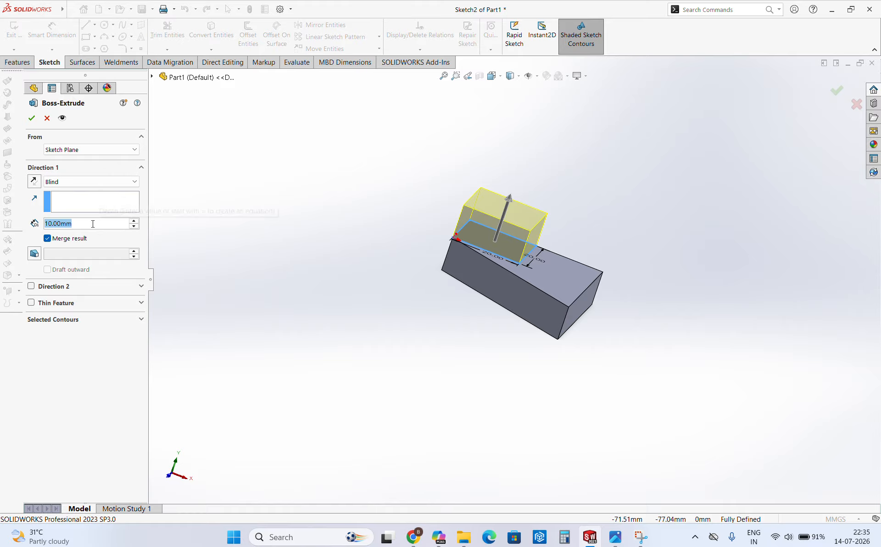
pyautogui.write('20')
pyautogui.press('Return')
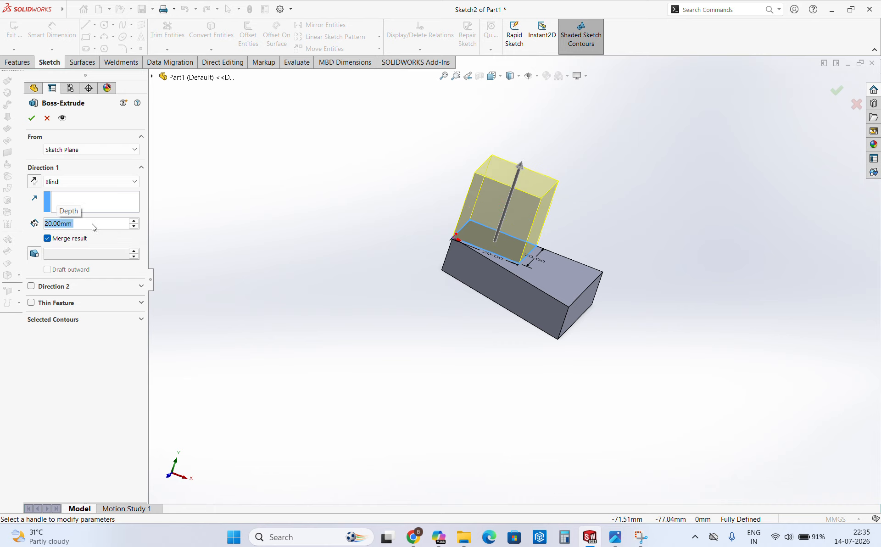
pyautogui.click(31, 118)
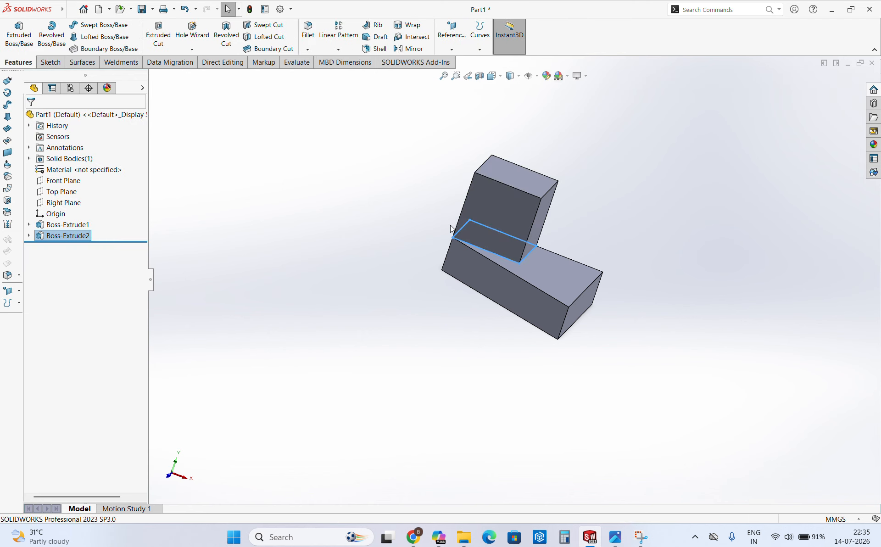
# Step: Show the part in isometric view and compare its shape with the reference drawing
pyautogui.hotkey('ctrl', '7')
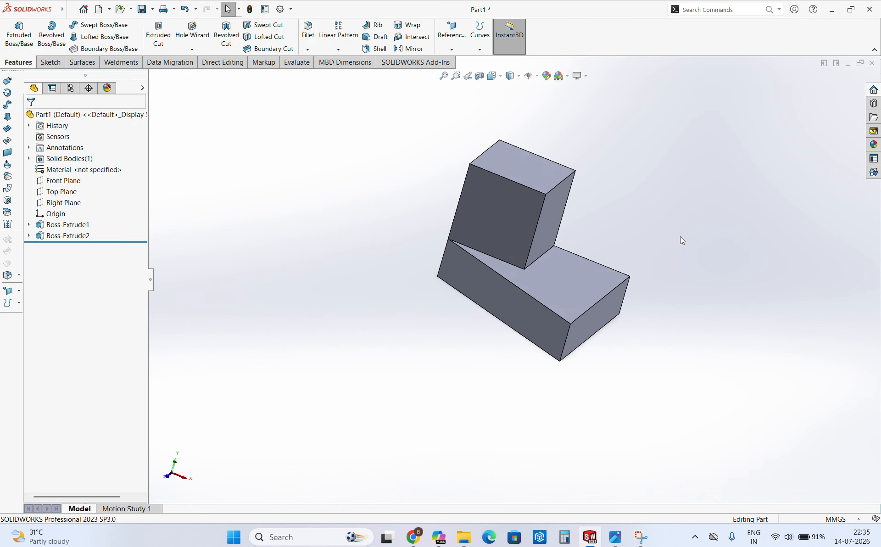
pyautogui.scroll(1, 714, 260)
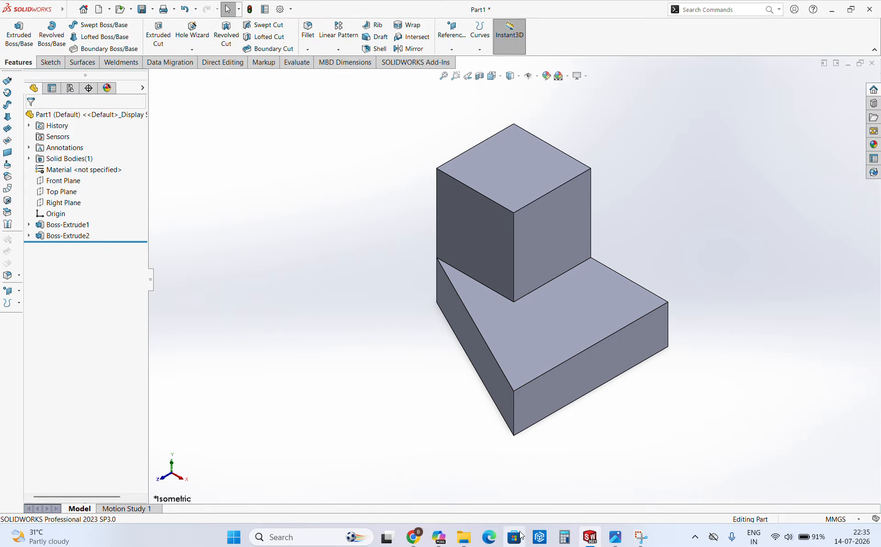
pyautogui.click(615, 538)
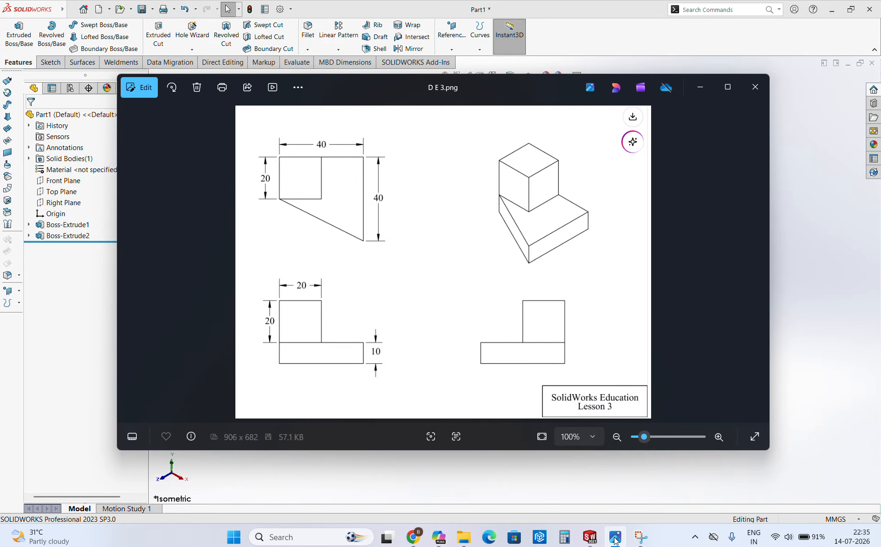
pyautogui.click(615, 538)
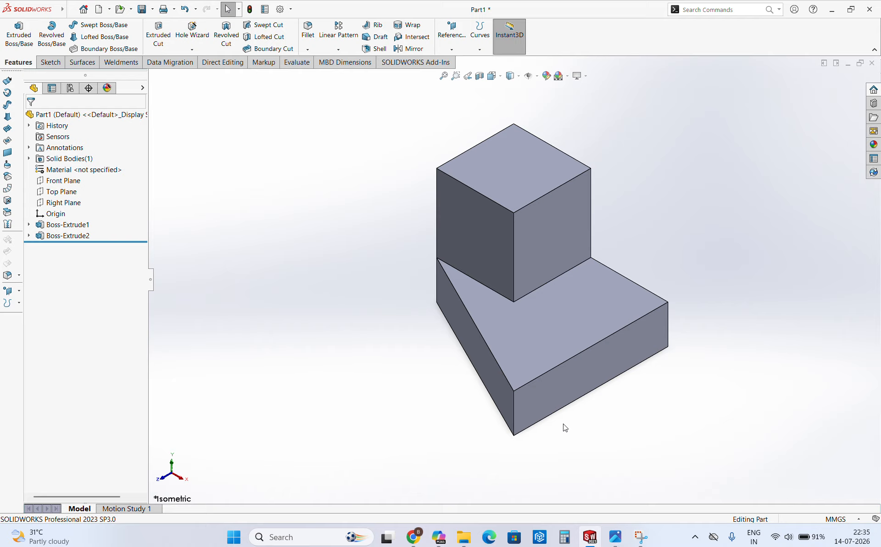
# Step: Change the whole part's appearance to the light gray standard color with RGB 192, 192, 192
pyautogui.rightClick(78, 120)
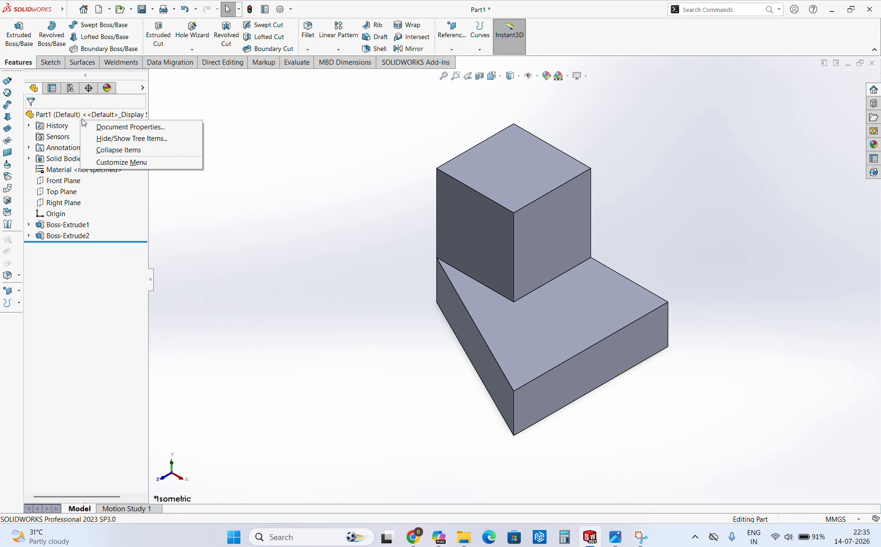
pyautogui.rightClick(82, 116)
pyautogui.click(105, 99)
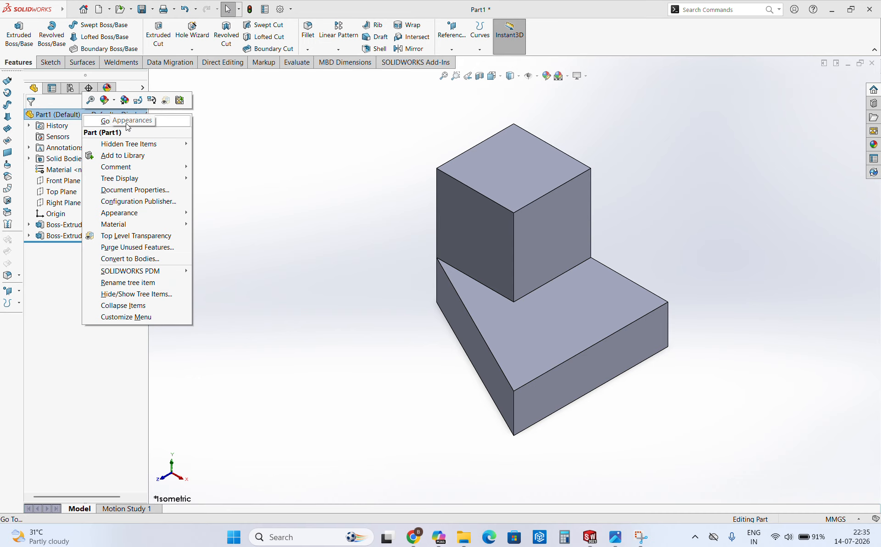
pyautogui.click(113, 100)
pyautogui.click(119, 120)
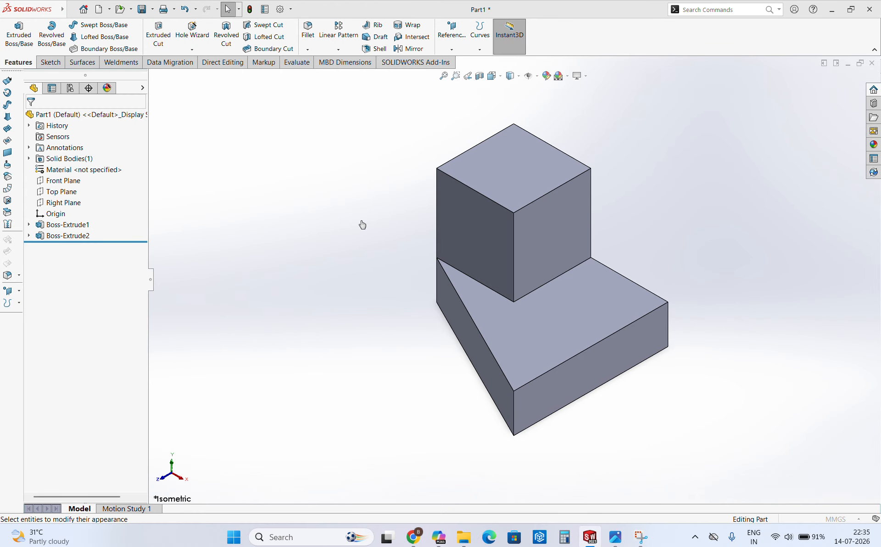
pyautogui.click(107, 339)
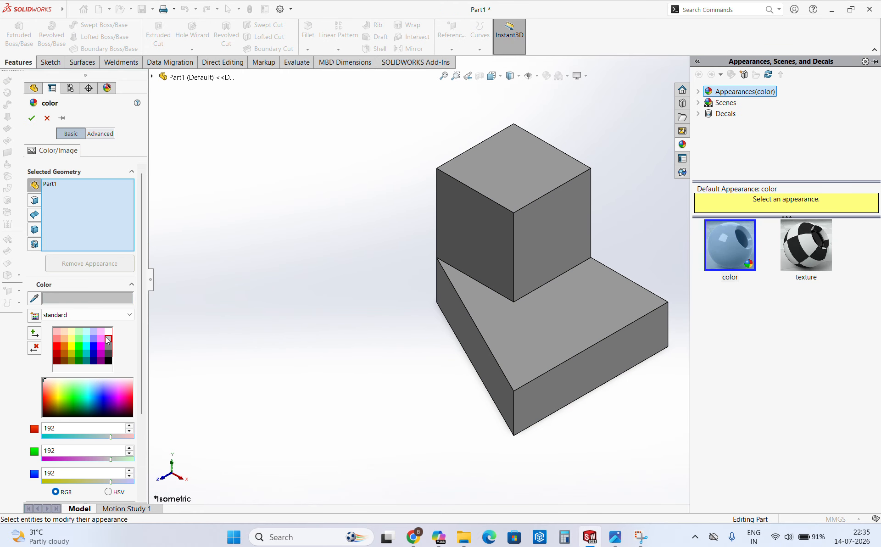
pyautogui.click(32, 119)
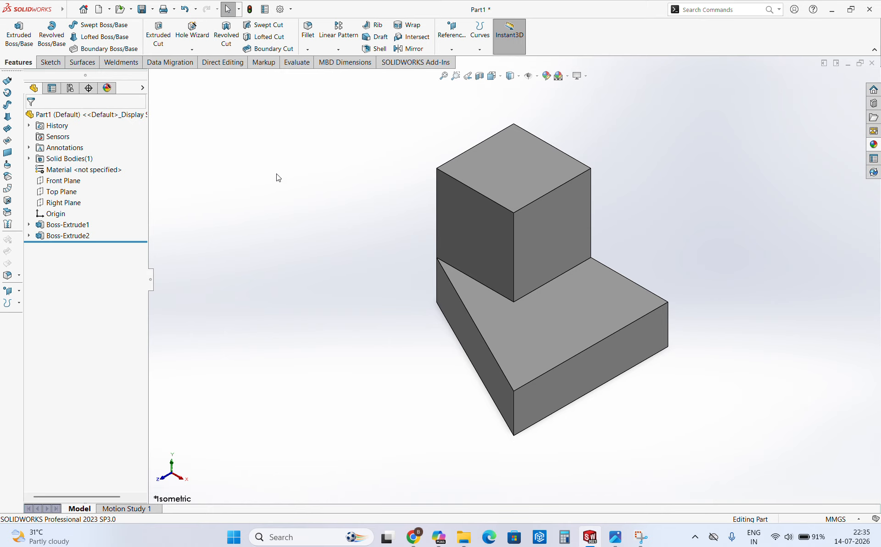
pyautogui.scroll(-2, 588, 278)
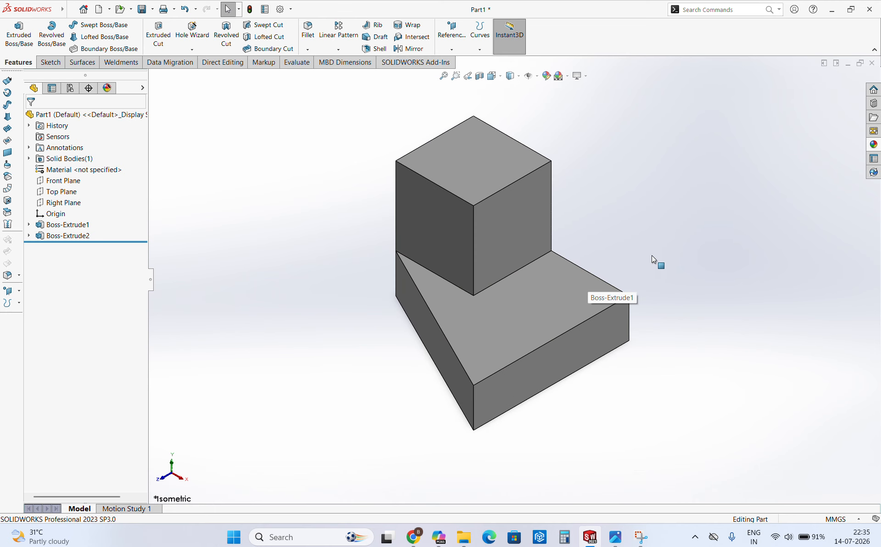